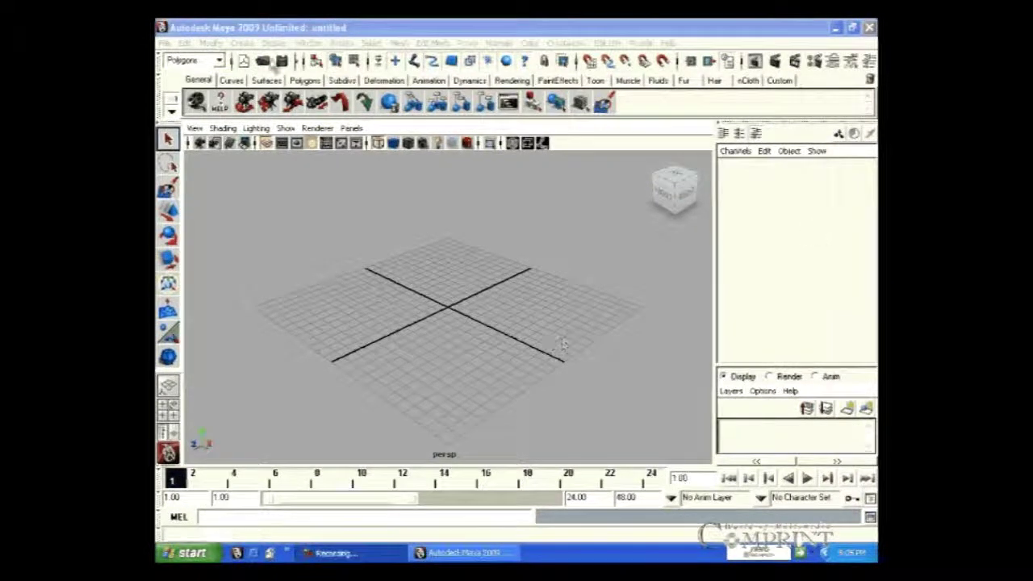
# Create a polygon sphere near the centre of the grid and select it
pyautogui.click(242, 42)
pyautogui.moveTo(275, 76)
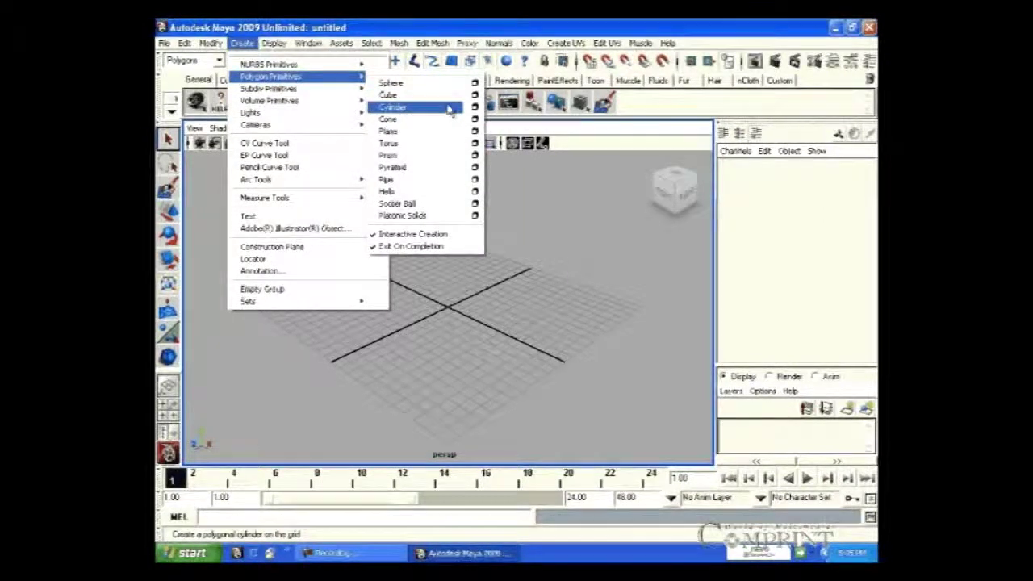
pyautogui.click(447, 83)
pyautogui.moveTo(471, 315); pyautogui.dragTo(496, 322)
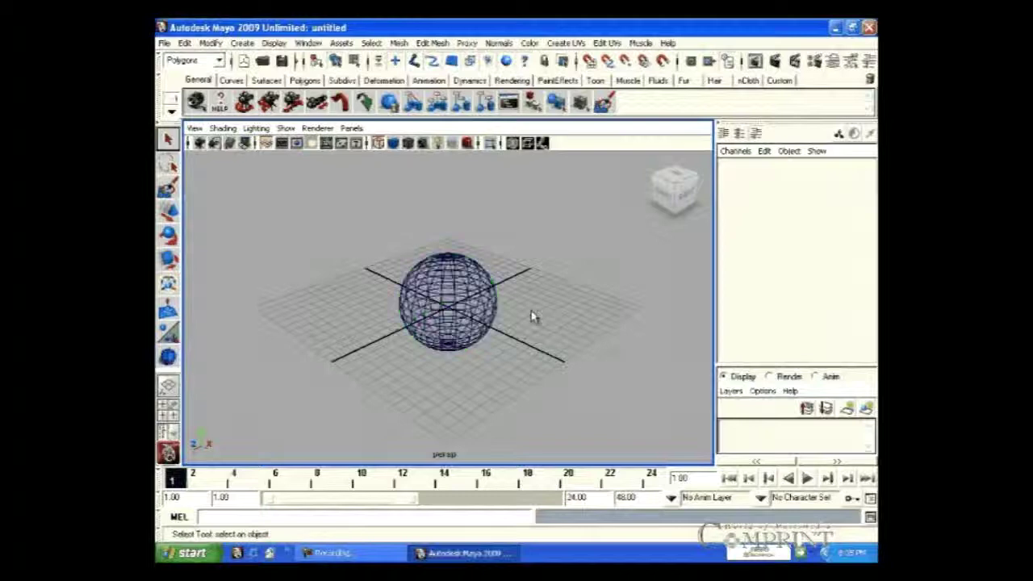
pyautogui.click(467, 292)
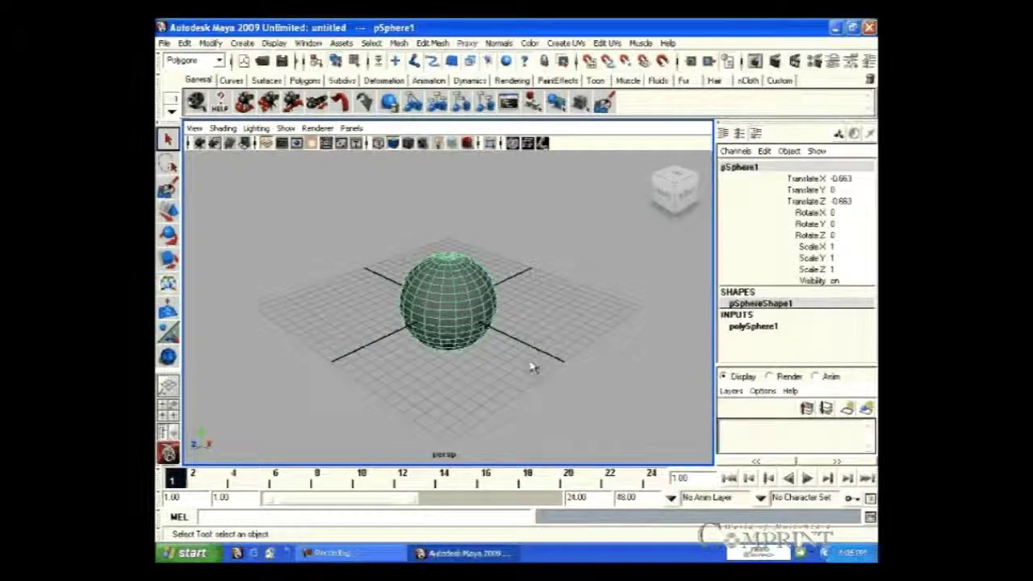
pyautogui.click(523, 281)
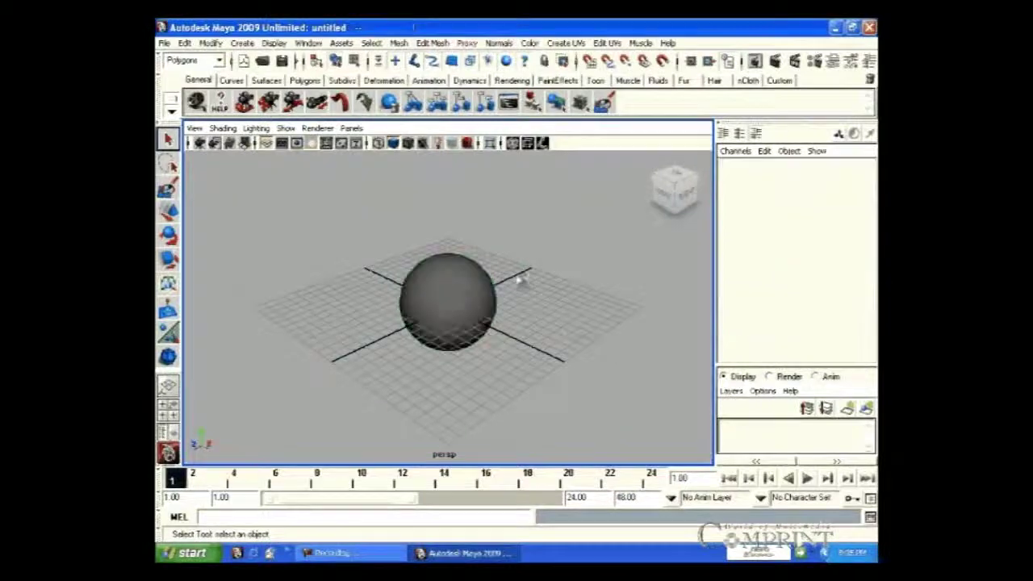
pyautogui.click(457, 289)
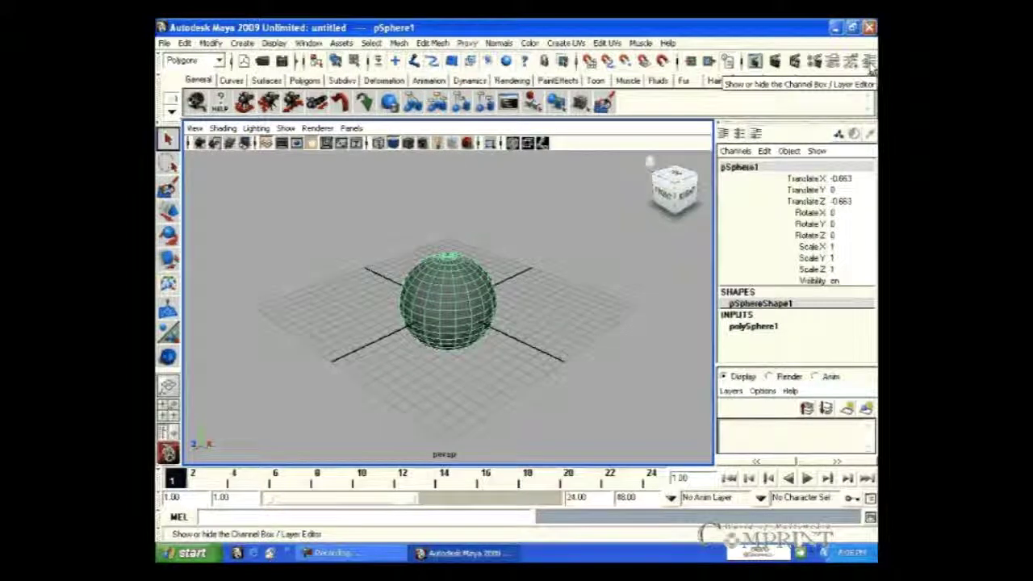
# Hide the Channel Box / Layer Editor and show it again
pyautogui.click(869, 68)
pyautogui.click(869, 67)
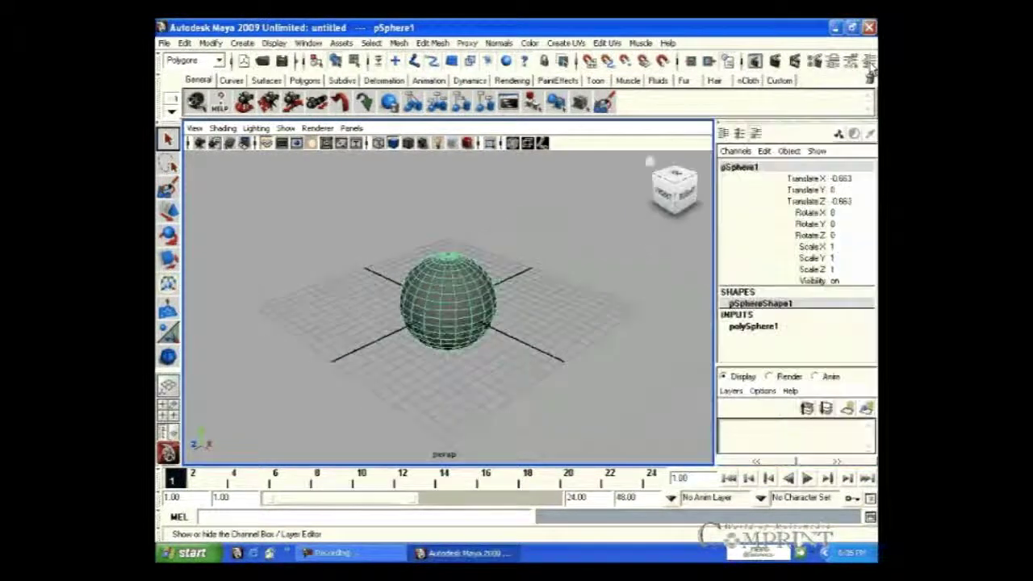
pyautogui.click(869, 68)
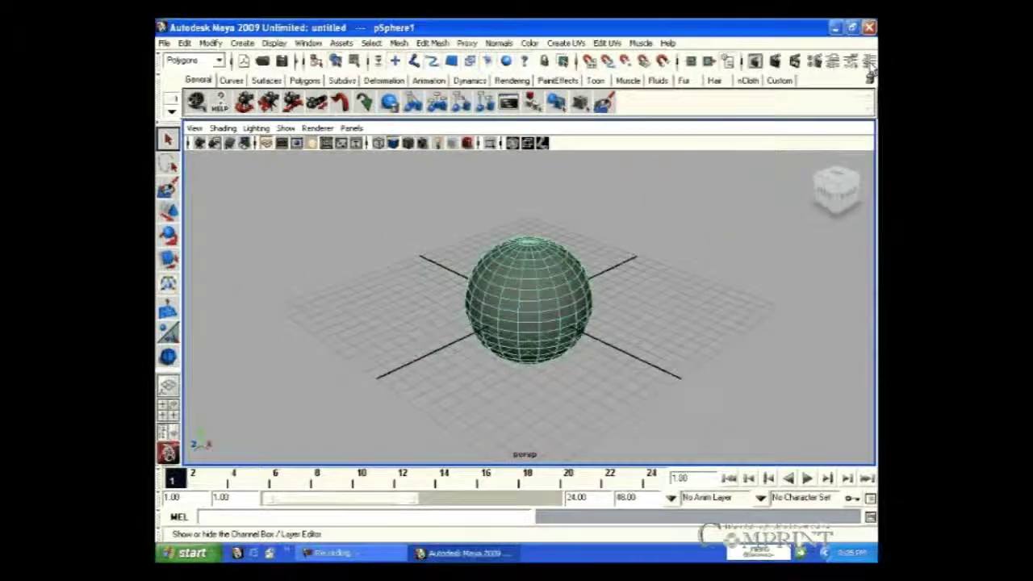
pyautogui.click(870, 68)
pyautogui.click(869, 68)
pyautogui.click(870, 68)
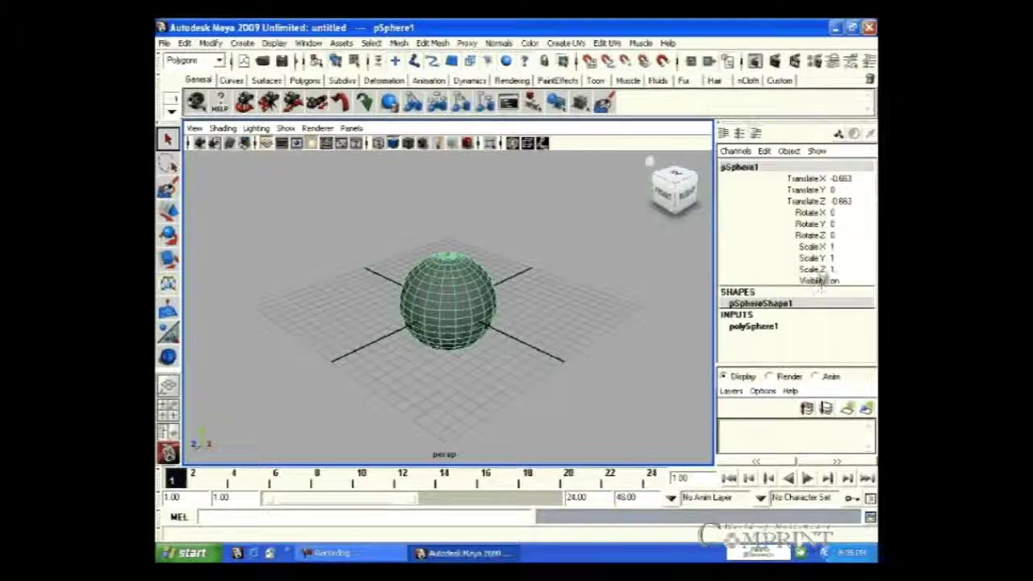
# Highlight the sphere's Translate, Rotate and Scale channels, view the sphere from another angle and reselect it
pyautogui.moveTo(807, 180); pyautogui.dragTo(807, 269)
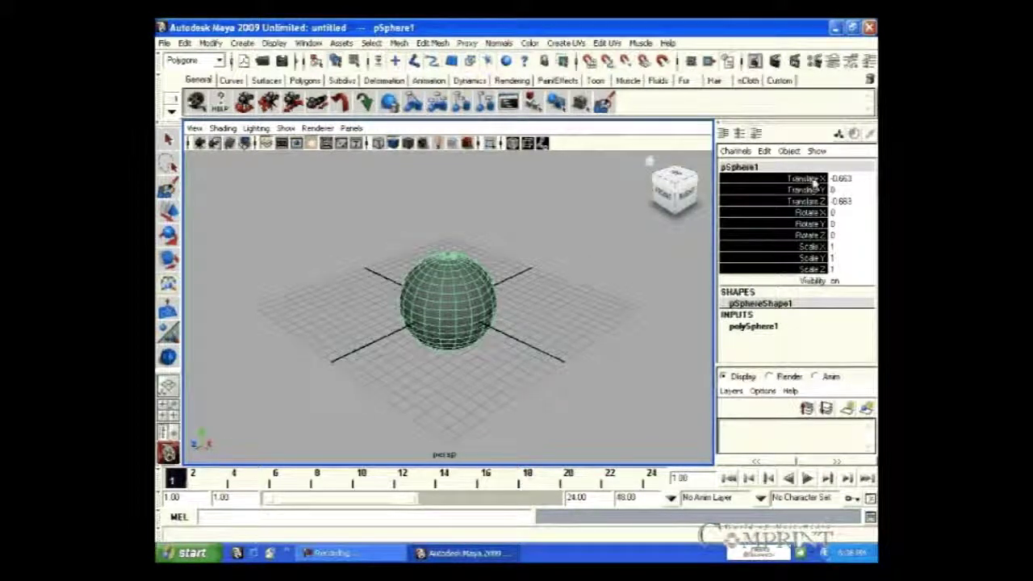
pyautogui.press('w')
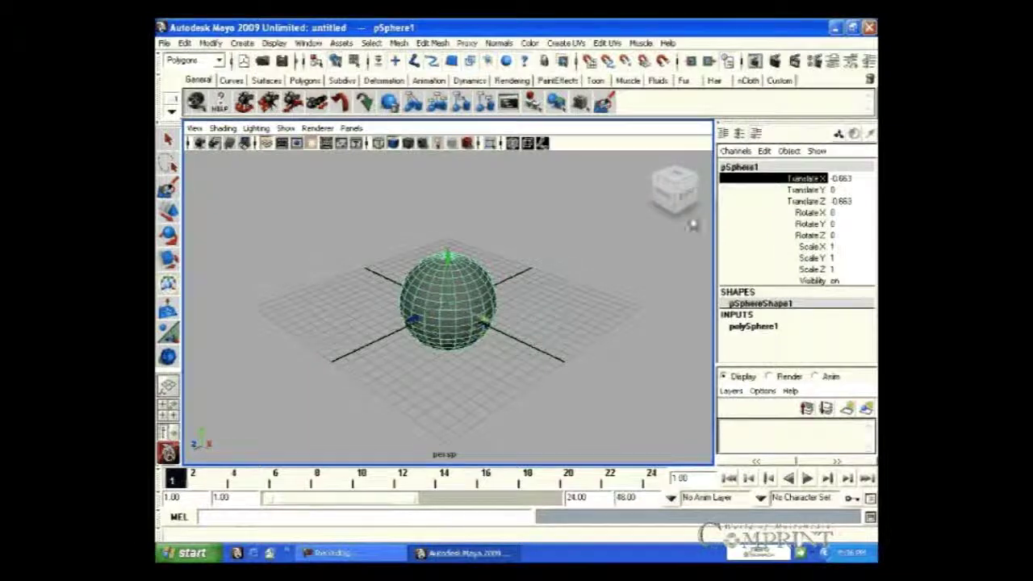
pyautogui.press('q')
pyautogui.click(524, 319)
pyautogui.keyDown('alt'); pyautogui.moveTo(496, 367); pyautogui.dragTo(452, 310); pyautogui.keyUp('alt')
pyautogui.click(451, 305)
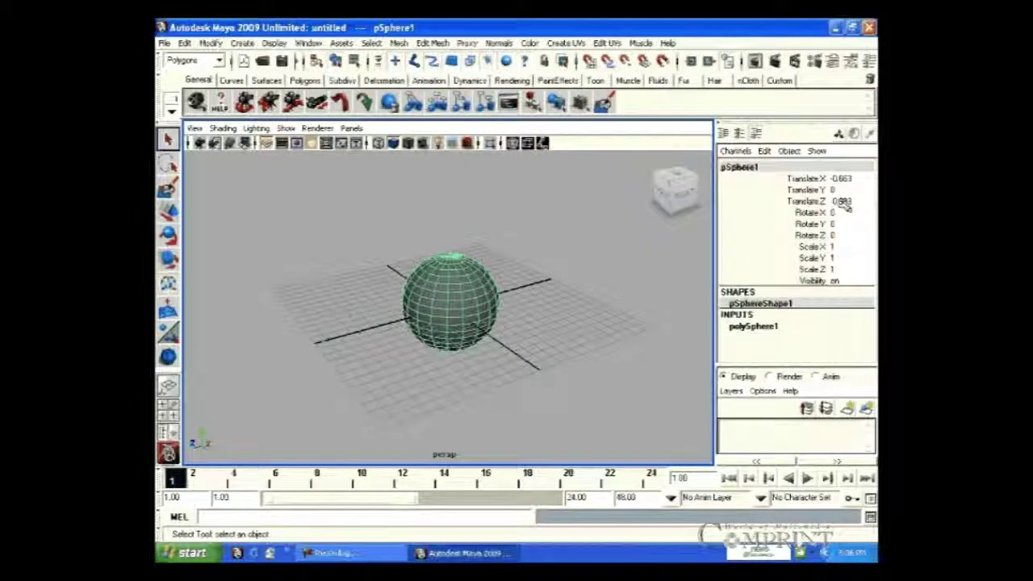
# Set the sphere's Translate X to 2
pyautogui.click(487, 368)
pyautogui.keyDown('alt'); pyautogui.moveTo(491, 369); pyautogui.dragTo(479, 312); pyautogui.keyUp('alt')
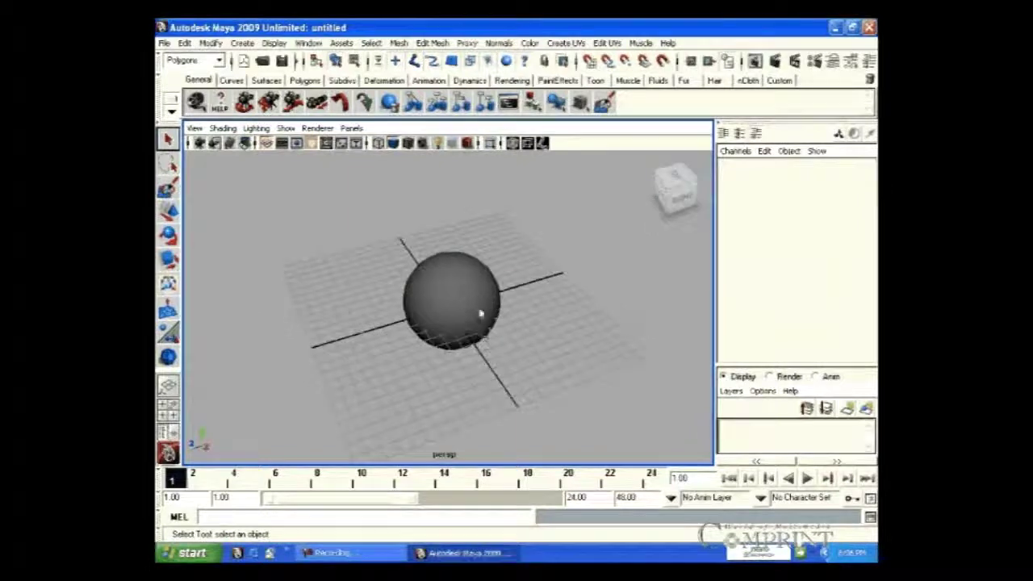
pyautogui.click(479, 312)
pyautogui.click(817, 180)
pyautogui.click(854, 180)
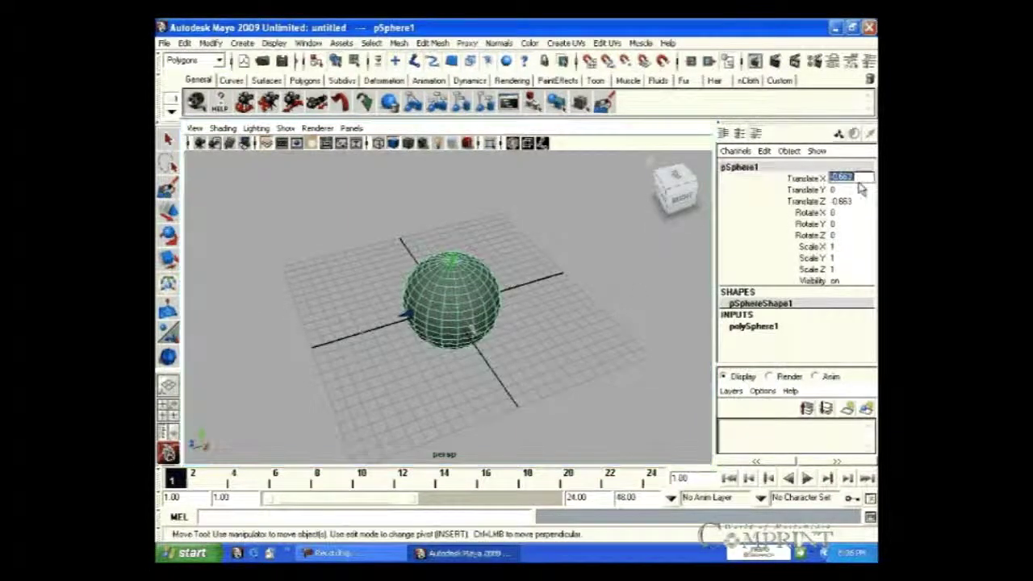
pyautogui.write('4')
pyautogui.press('Return')
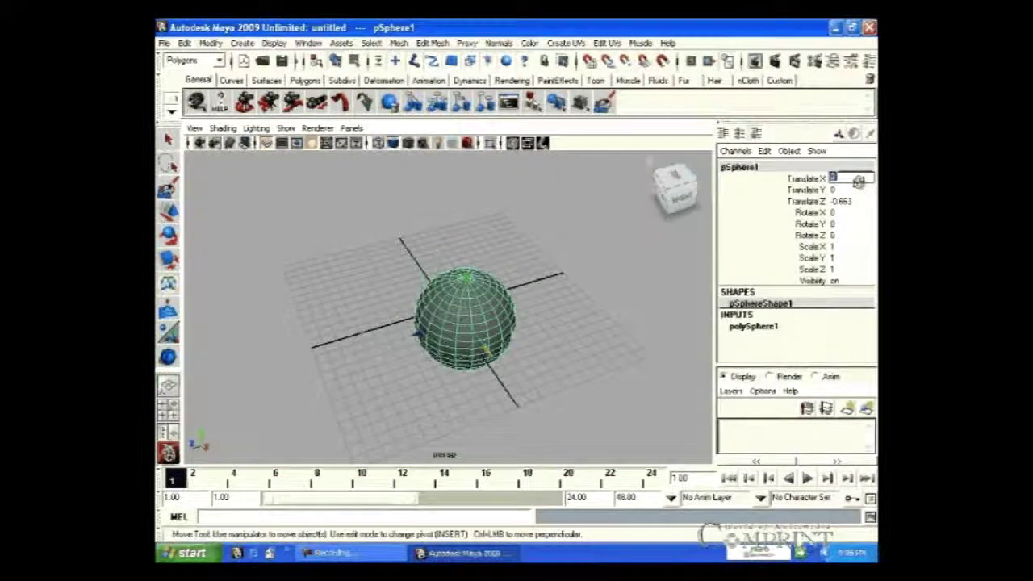
# Set the sphere's Translate Z to 8 and deselect it
pyautogui.keyDown('alt'); pyautogui.moveTo(394, 358); pyautogui.dragTo(483, 343); pyautogui.keyUp('alt')
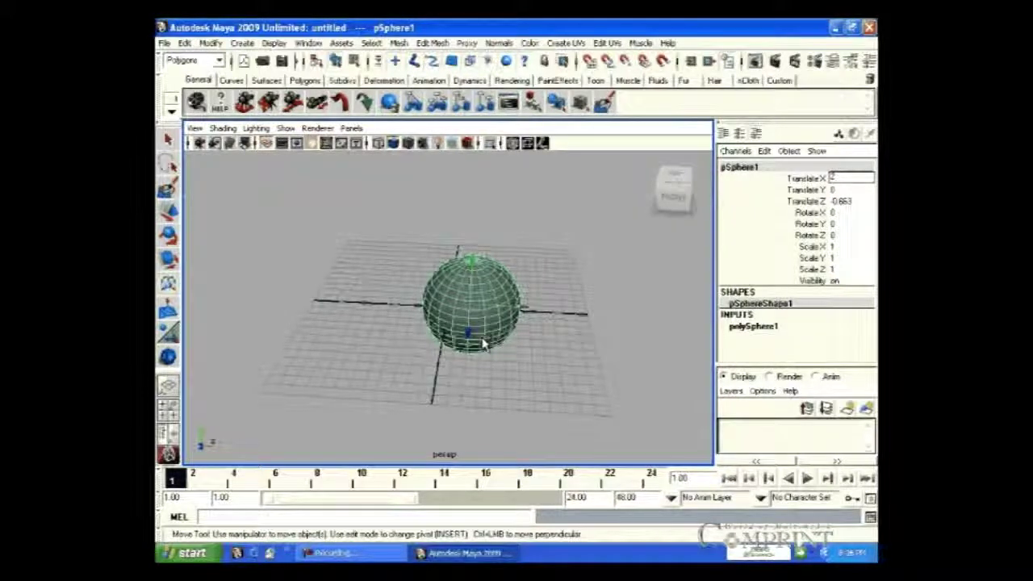
pyautogui.click(842, 200)
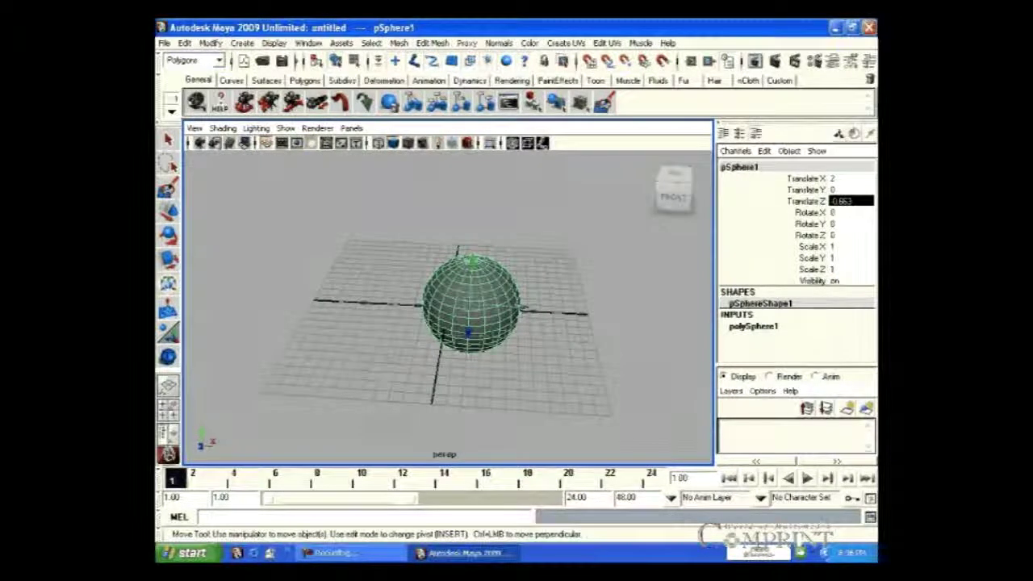
pyautogui.write('2')
pyautogui.press('Return')
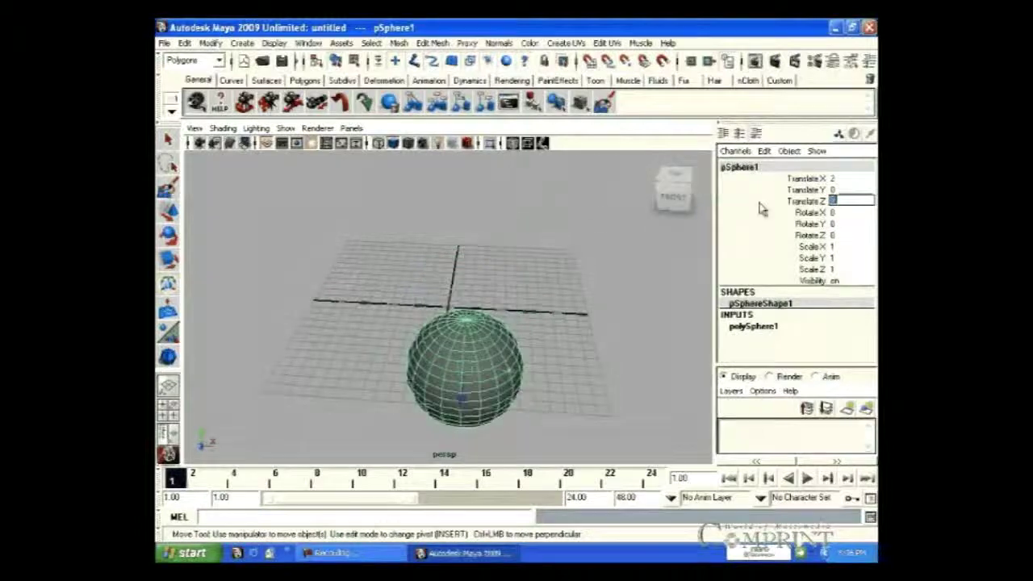
pyautogui.press('q')
pyautogui.click(374, 406)
pyautogui.keyDown('alt'); pyautogui.moveTo(374, 406); pyautogui.dragTo(522, 399); pyautogui.keyUp('alt')
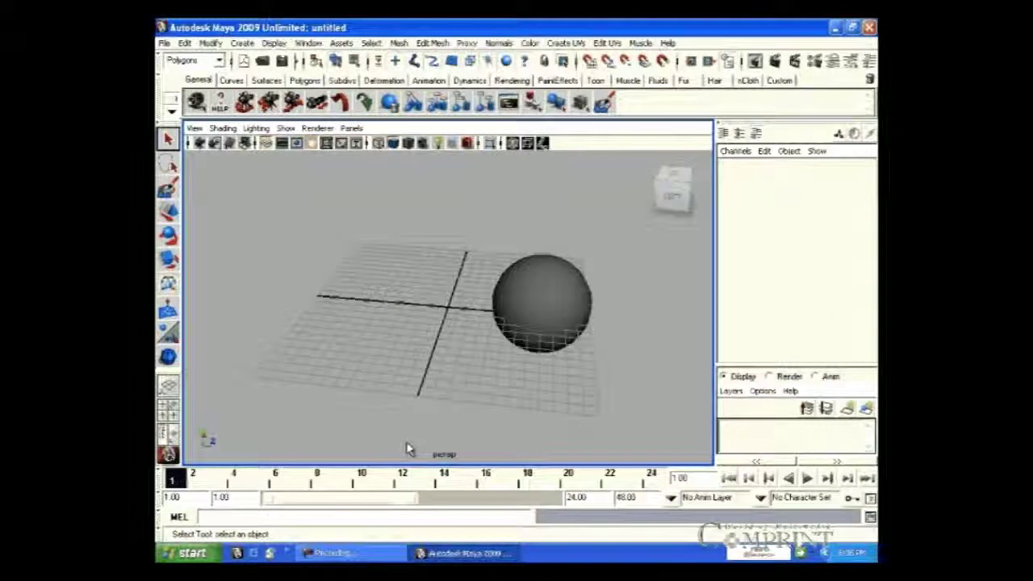
# Select the sphere again and set its Rotate X to 90
pyautogui.keyDown('alt'); pyautogui.moveTo(274, 353); pyautogui.dragTo(226, 353, button='right'); pyautogui.keyUp('alt')
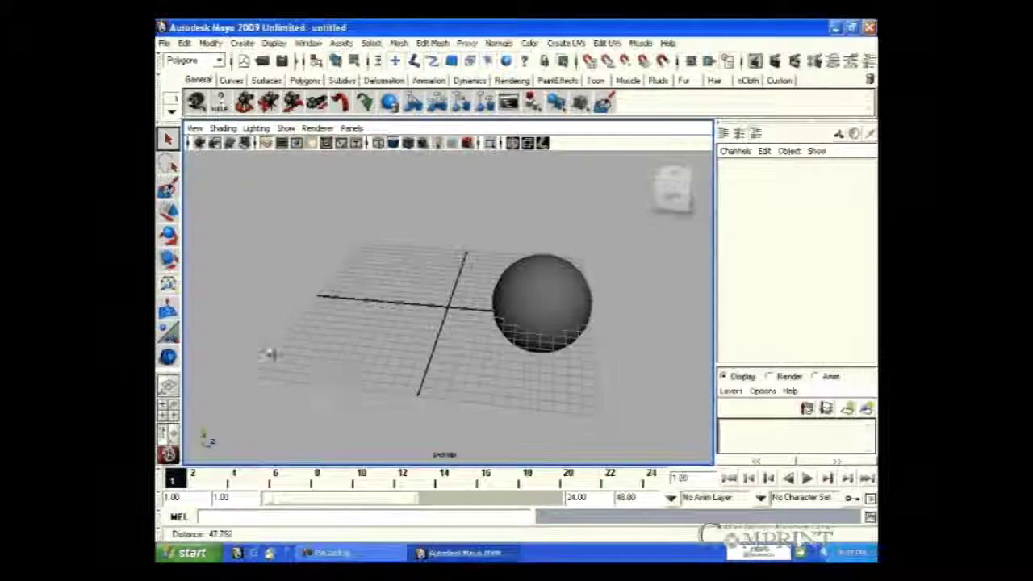
pyautogui.click(548, 302)
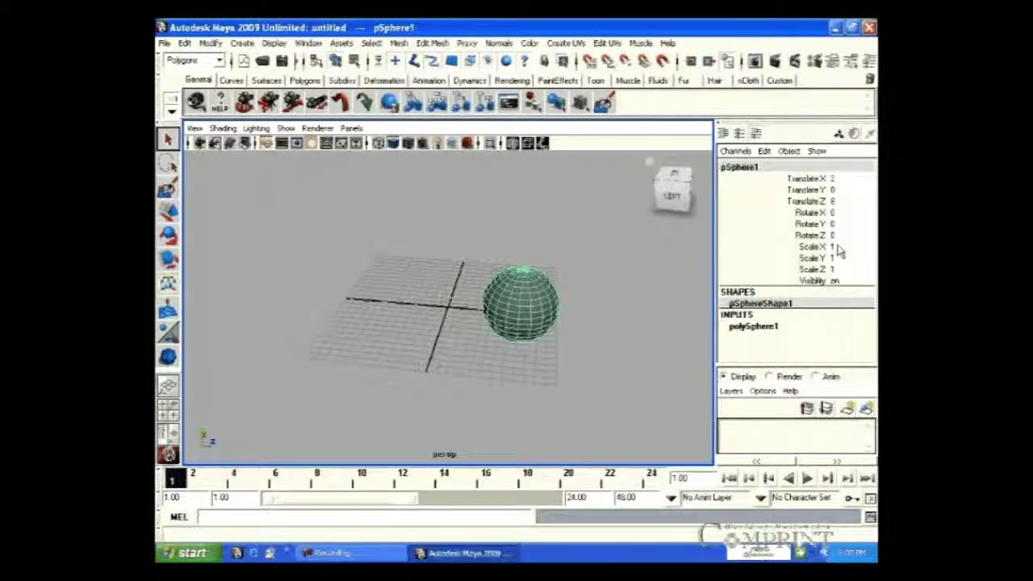
pyautogui.click(841, 212)
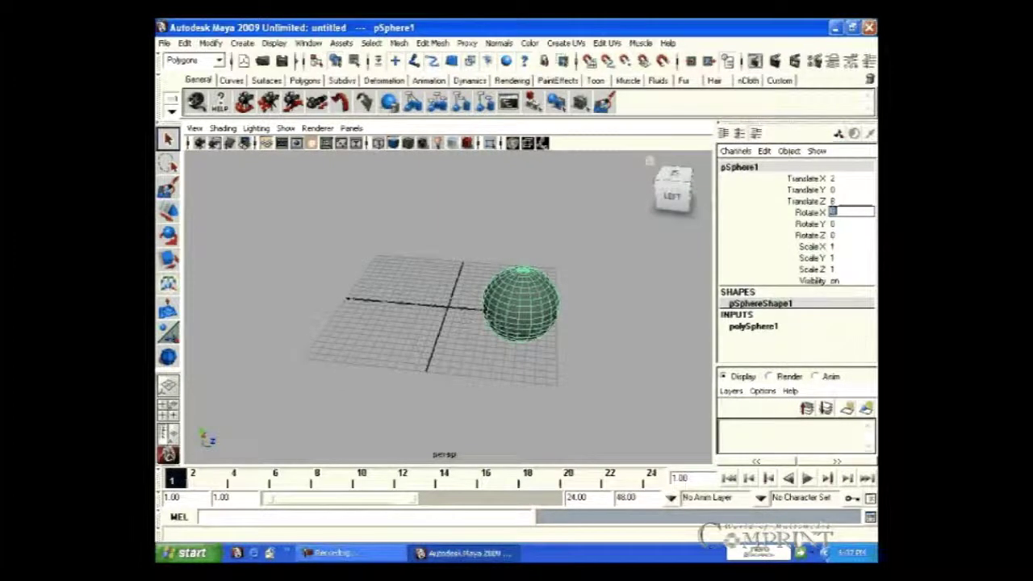
pyautogui.write('90')
pyautogui.press('Return')
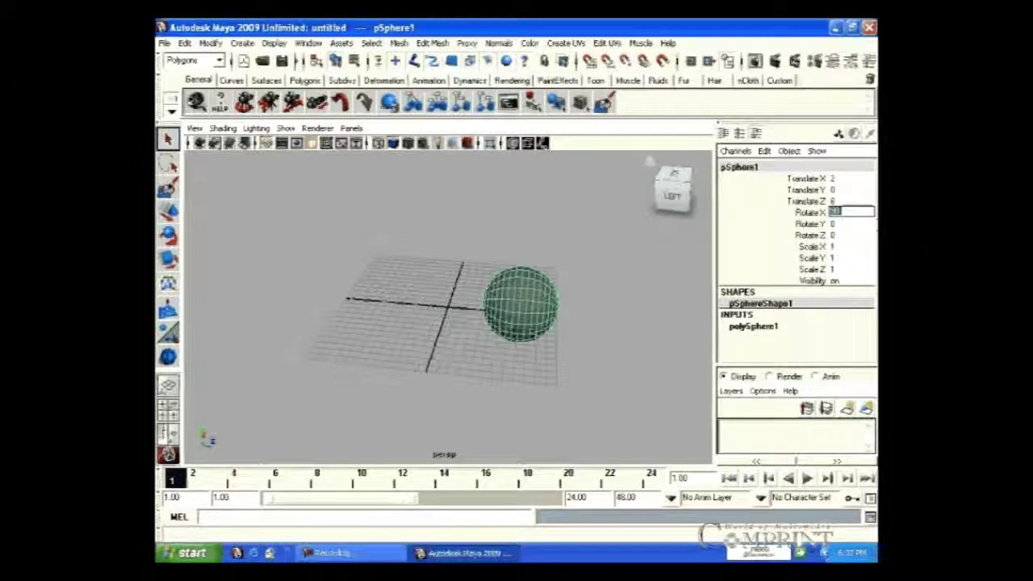
# Try 180 for the sphere's Rotate Y and settle on 90
pyautogui.scroll(5, 449, 307)
pyautogui.keyDown('alt'); pyautogui.moveTo(449, 306); pyautogui.dragTo(585, 311); pyautogui.keyUp('alt')
pyautogui.press('Tab')
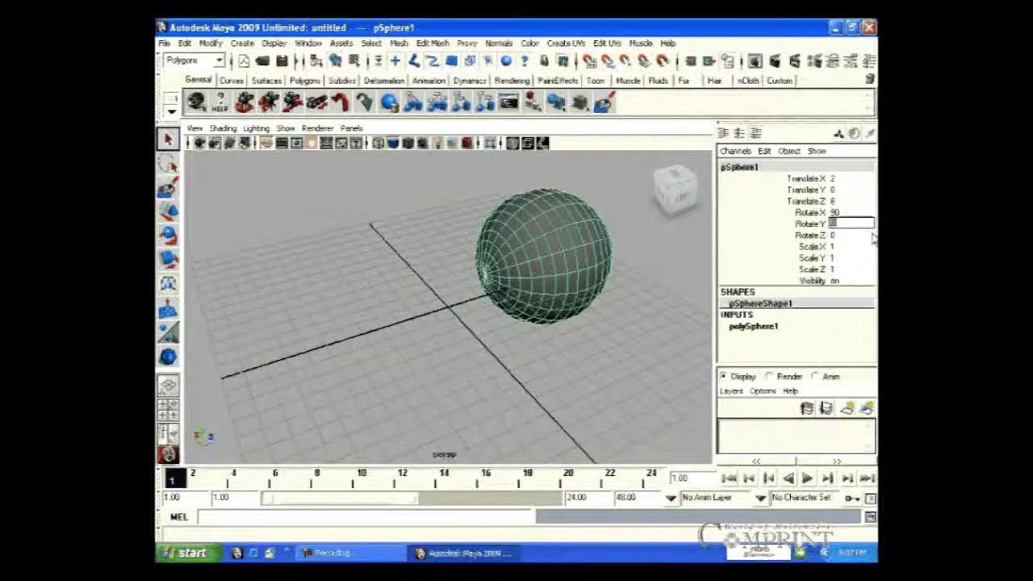
pyautogui.write('180')
pyautogui.press('Return')
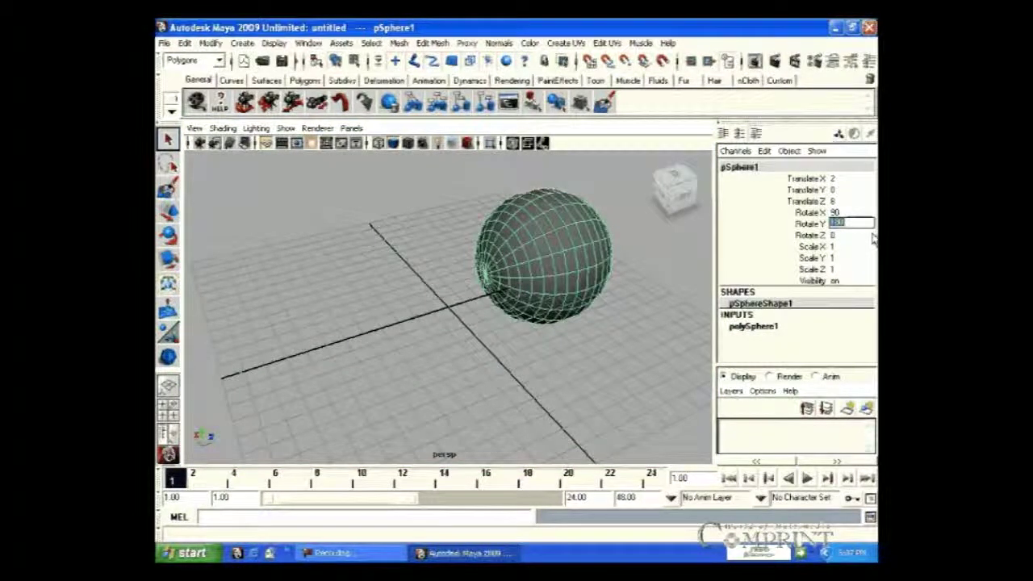
pyautogui.write('90')
pyautogui.press('Return')
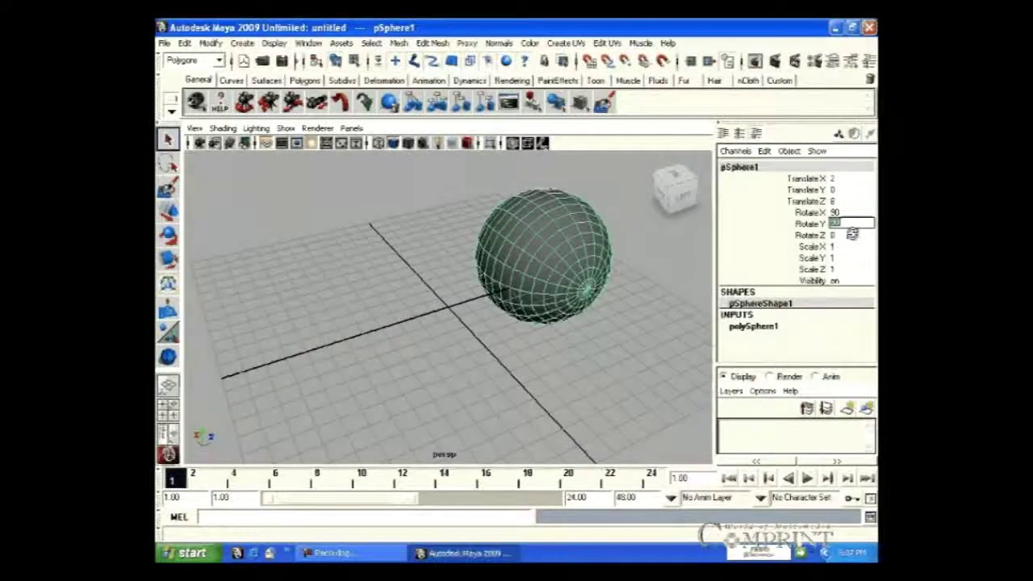
# Set the sphere's Rotate Z to 45 and keep the sphere selected
pyautogui.click(854, 234)
pyautogui.write('45')
pyautogui.press('Return')
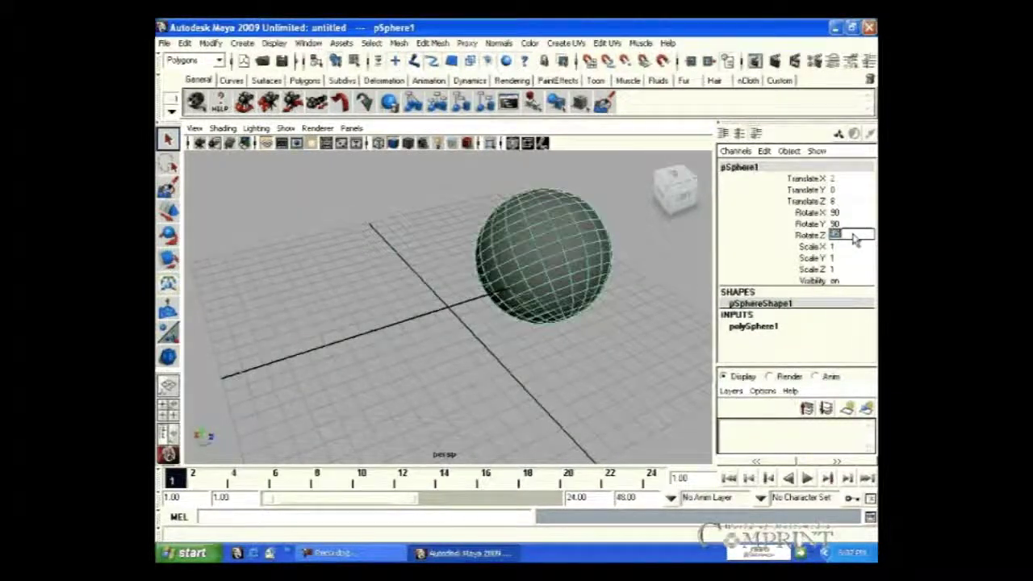
pyautogui.click(432, 390)
pyautogui.keyDown('alt'); pyautogui.moveTo(544, 391); pyautogui.dragTo(584, 299); pyautogui.keyUp('alt')
pyautogui.click(440, 258)
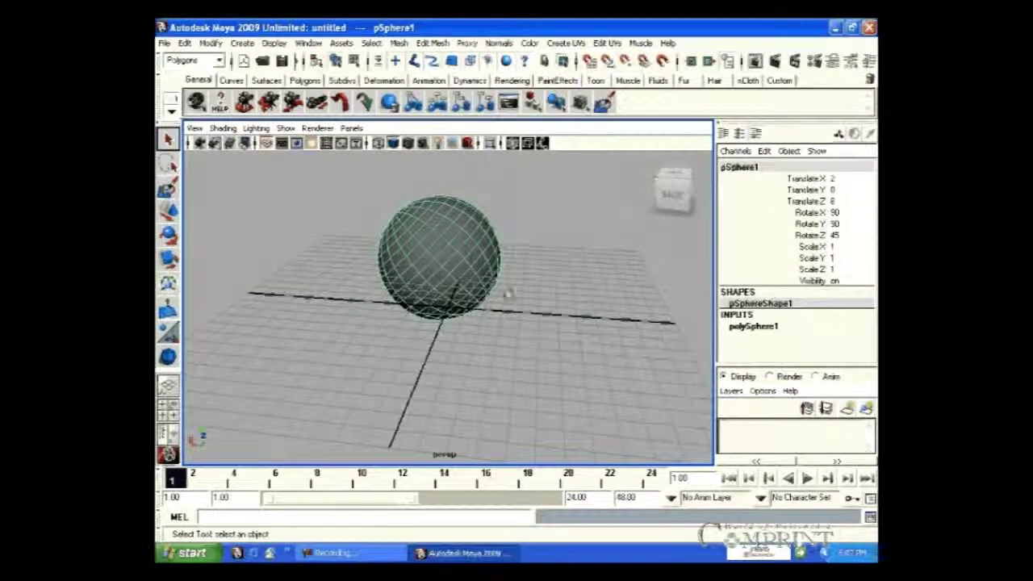
# Stretch the sphere by setting its Scale X to 3, and deselect it
pyautogui.keyDown('alt'); pyautogui.moveTo(514, 369); pyautogui.dragTo(565, 373); pyautogui.keyUp('alt')
pyautogui.press('r')
pyautogui.click(843, 246)
pyautogui.click(844, 246)
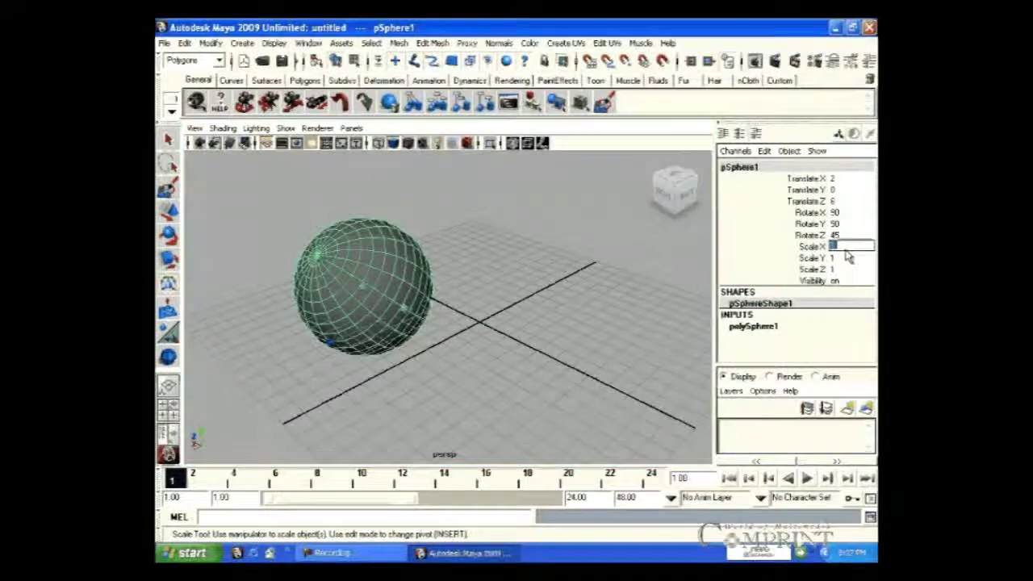
pyautogui.write('3')
pyautogui.press('Return')
pyautogui.keyDown('alt'); pyautogui.moveTo(434, 368); pyautogui.dragTo(522, 360); pyautogui.keyUp('alt')
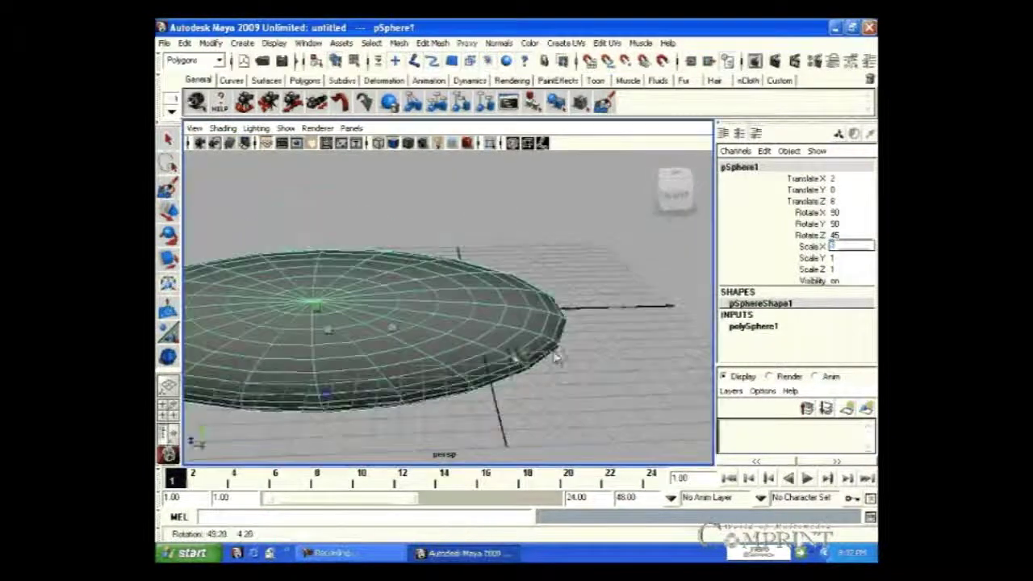
pyautogui.keyDown('alt'); pyautogui.moveTo(547, 406); pyautogui.dragTo(452, 323); pyautogui.keyUp('alt')
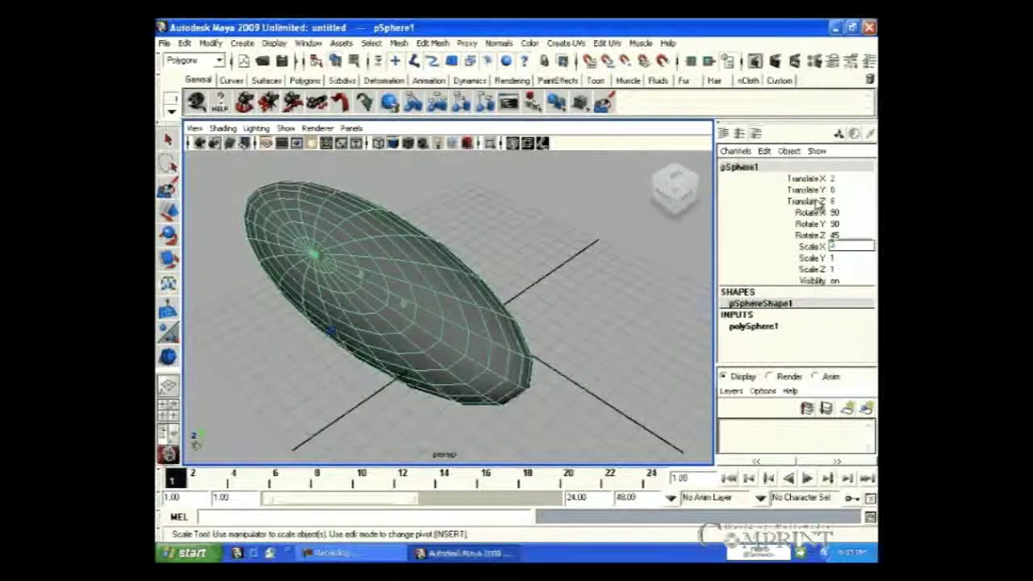
pyautogui.press('q')
pyautogui.click(569, 282)
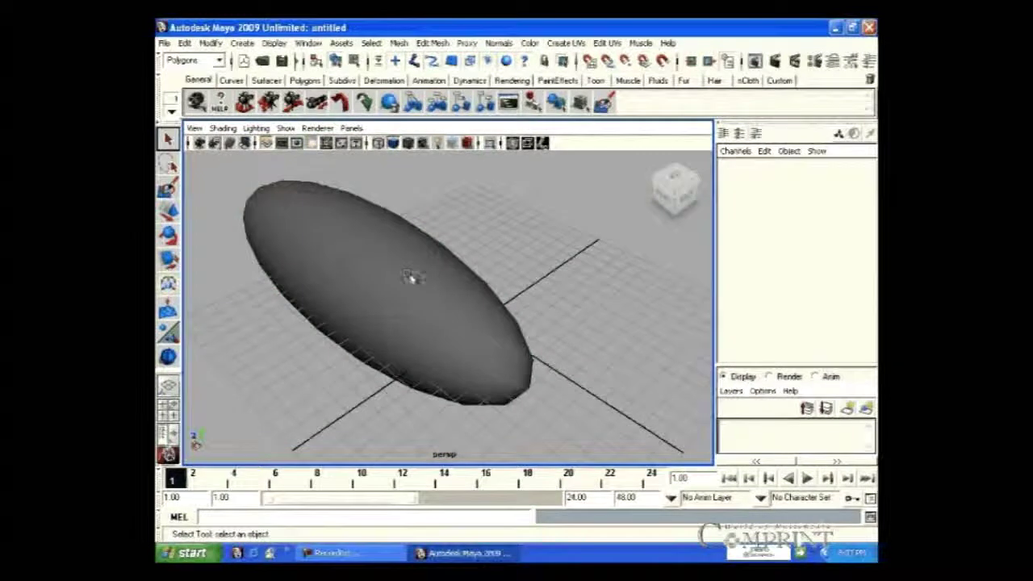
# Select the stretched sphere and look over the Move, Rotate and Scale tools available for it
pyautogui.click(394, 276)
pyautogui.press('w')
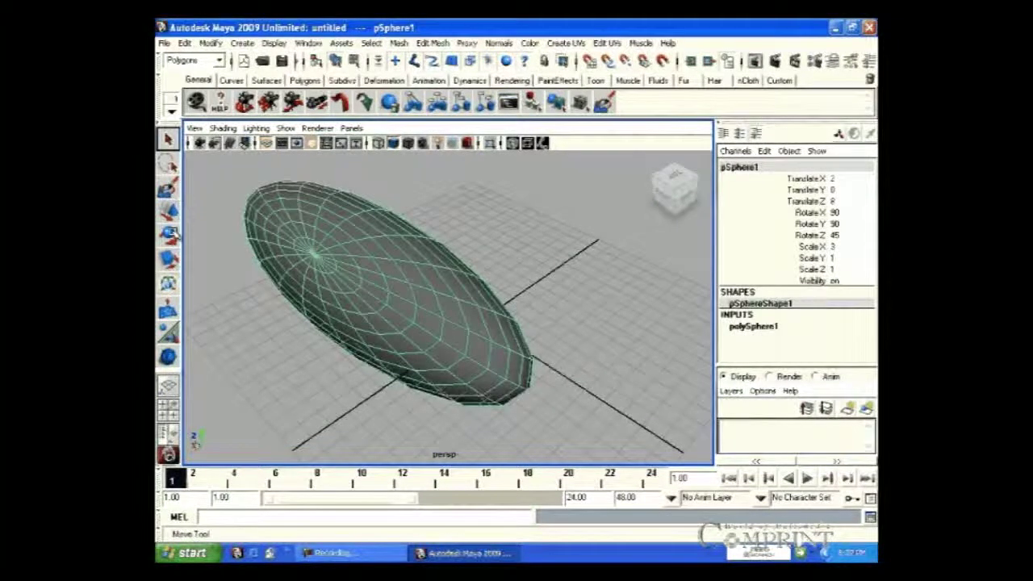
pyautogui.press('w')
pyautogui.press('e')
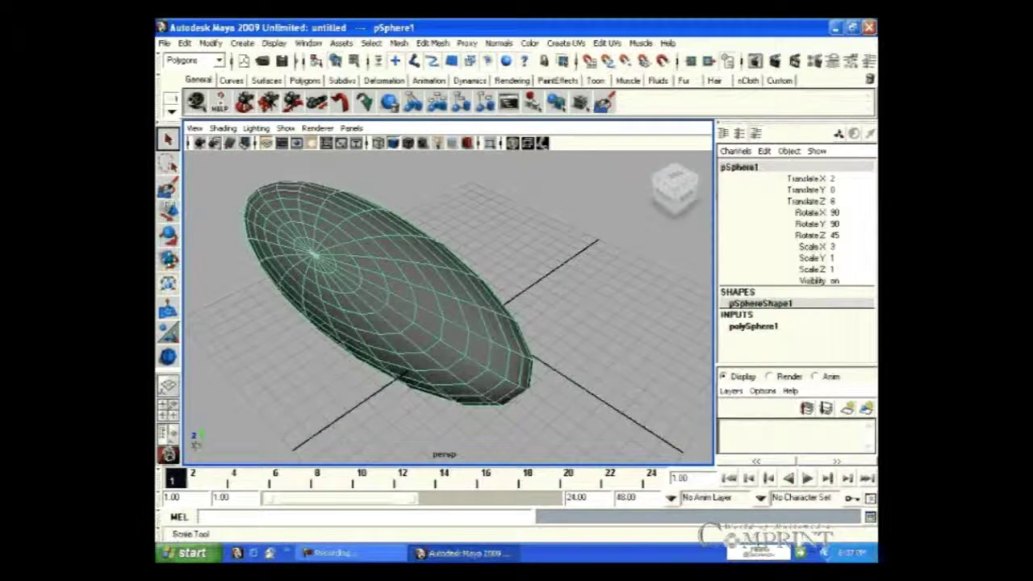
pyautogui.press('r')
pyautogui.click(169, 209)
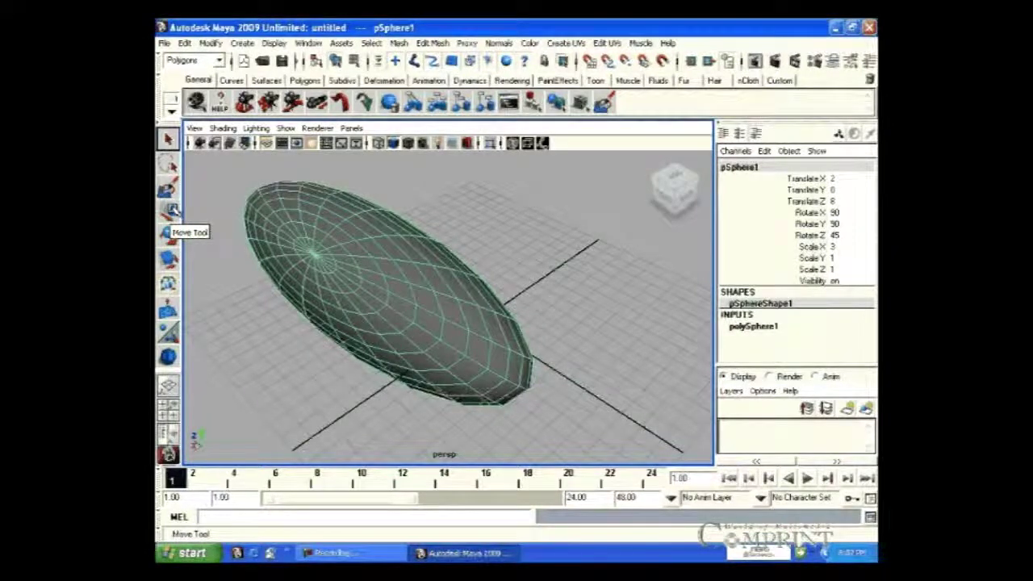
pyautogui.click(168, 256)
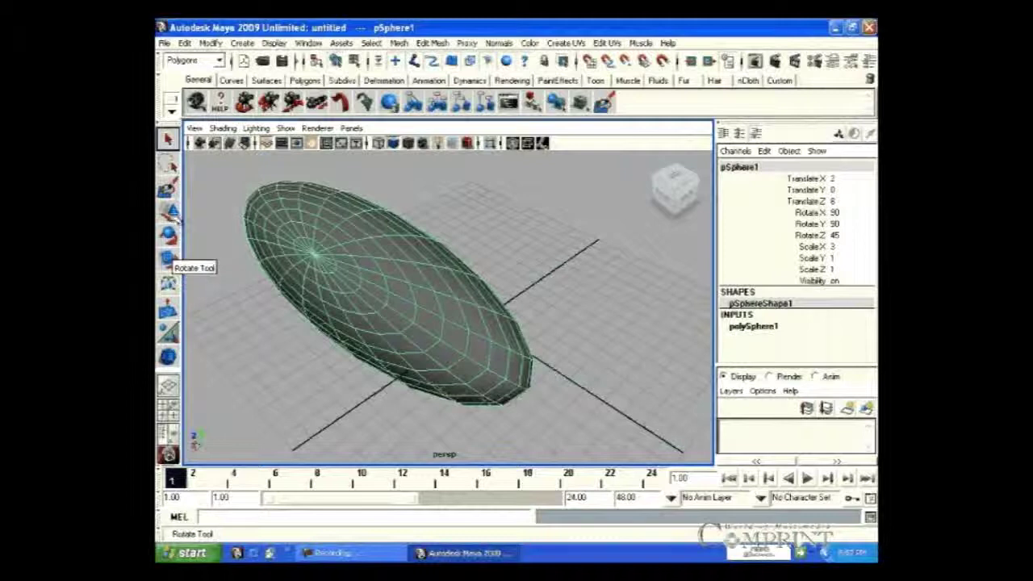
# Move the sphere vertically and sideways with the Move tool to about Translate X 5.8, Y -0.24 and Z 8.68
pyautogui.press('w')
pyautogui.keyDown('alt'); pyautogui.moveTo(420, 314); pyautogui.dragTo(404, 360); pyautogui.keyUp('alt')
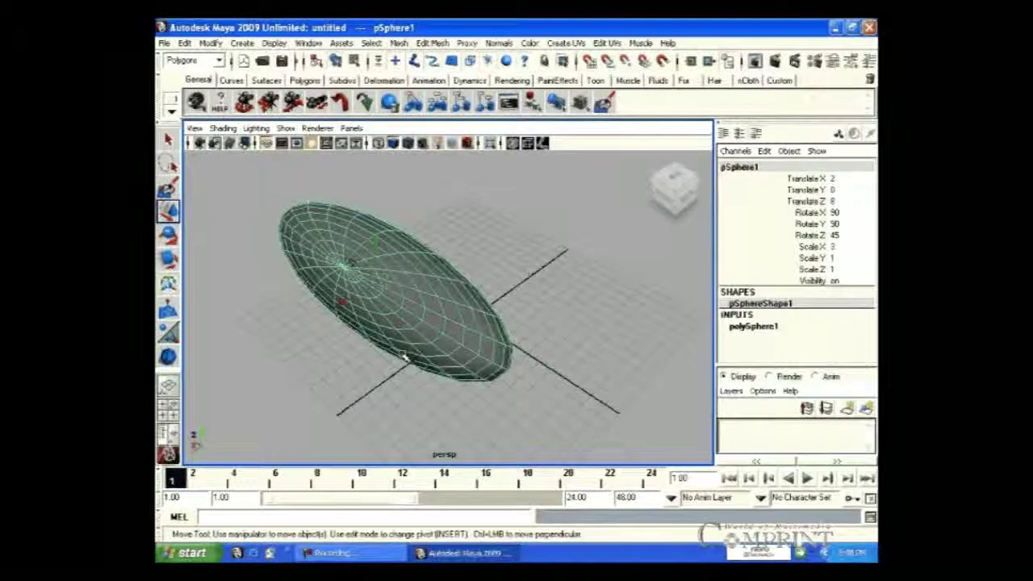
pyautogui.keyDown('alt'); pyautogui.moveTo(404, 360); pyautogui.dragTo(454, 360, button='right'); pyautogui.keyUp('alt')
pyautogui.keyDown('alt'); pyautogui.moveTo(455, 360); pyautogui.dragTo(489, 355, button='middle'); pyautogui.keyUp('alt')
pyautogui.keyDown('alt'); pyautogui.moveTo(443, 343); pyautogui.dragTo(369, 289, button='right'); pyautogui.keyUp('alt')
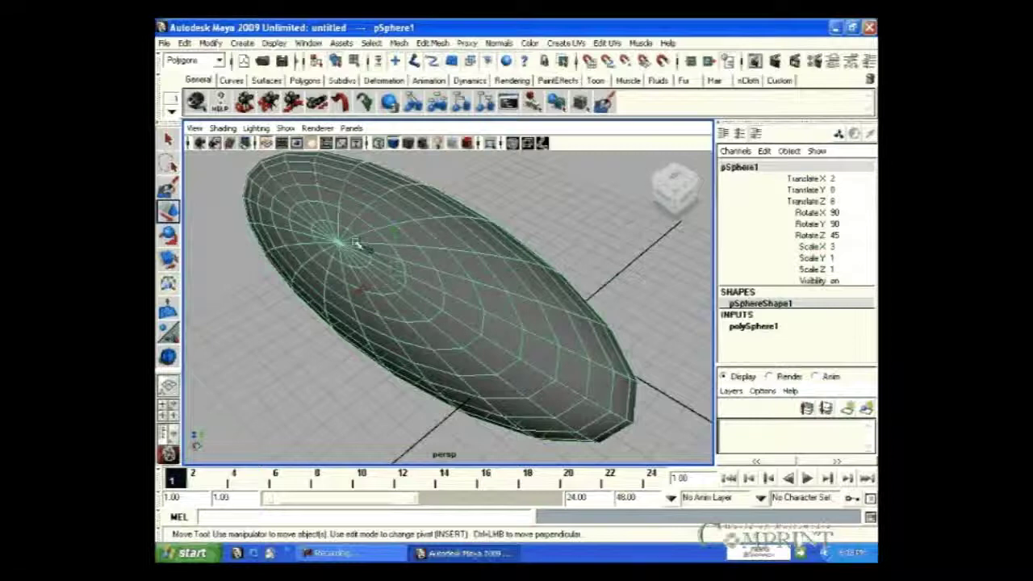
pyautogui.click(393, 229)
pyautogui.scroll(-4, 408, 243)
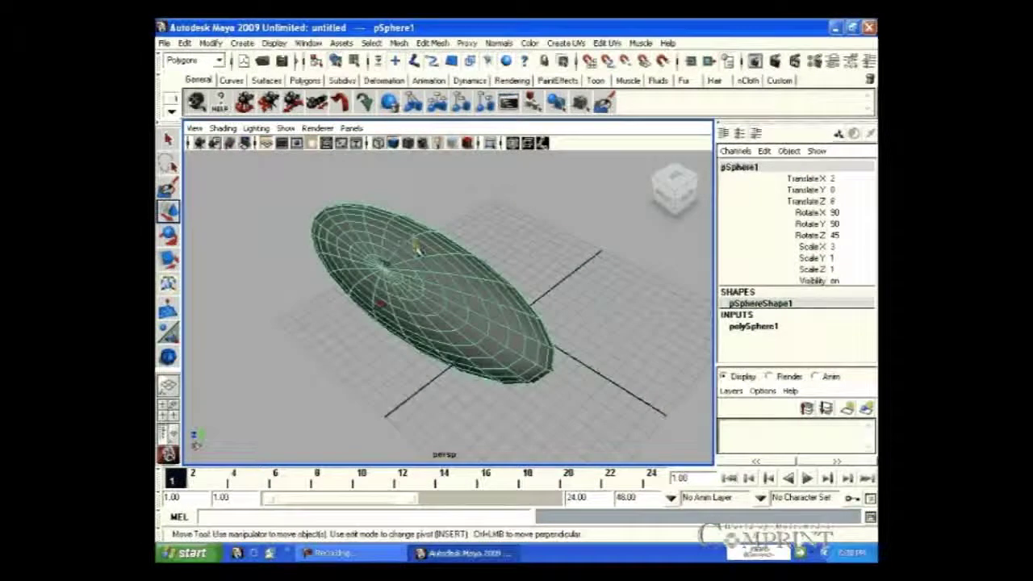
pyautogui.scroll(2, 425, 246)
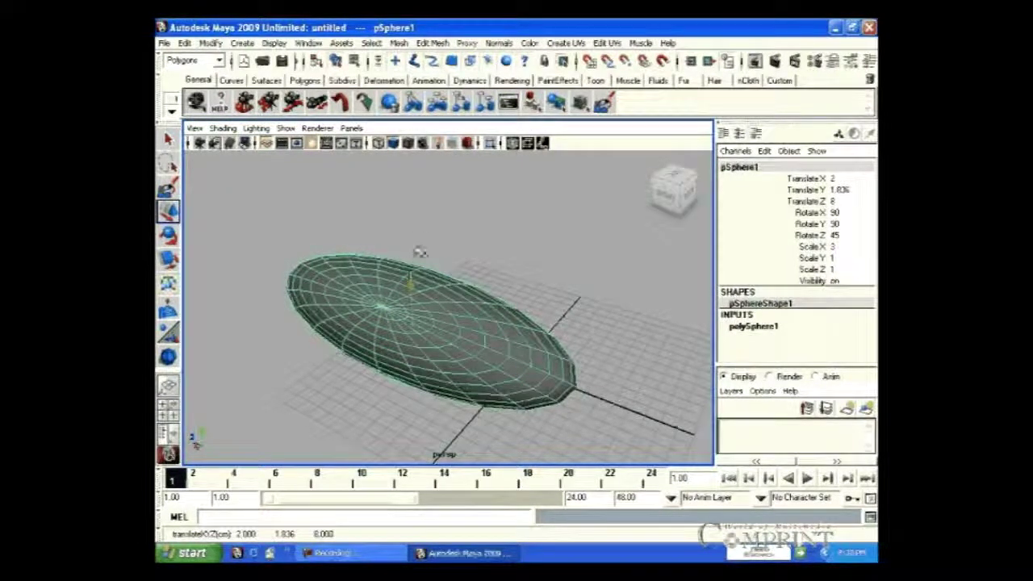
pyautogui.moveTo(417, 254); pyautogui.dragTo(433, 193)
pyautogui.moveTo(444, 109); pyautogui.dragTo(413, 355)
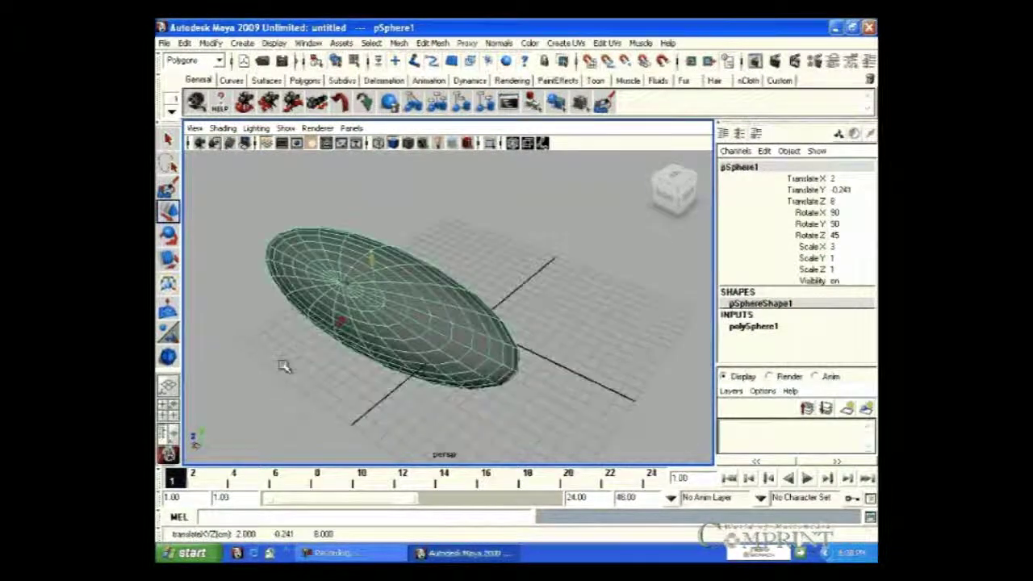
pyautogui.moveTo(286, 365); pyautogui.dragTo(240, 315)
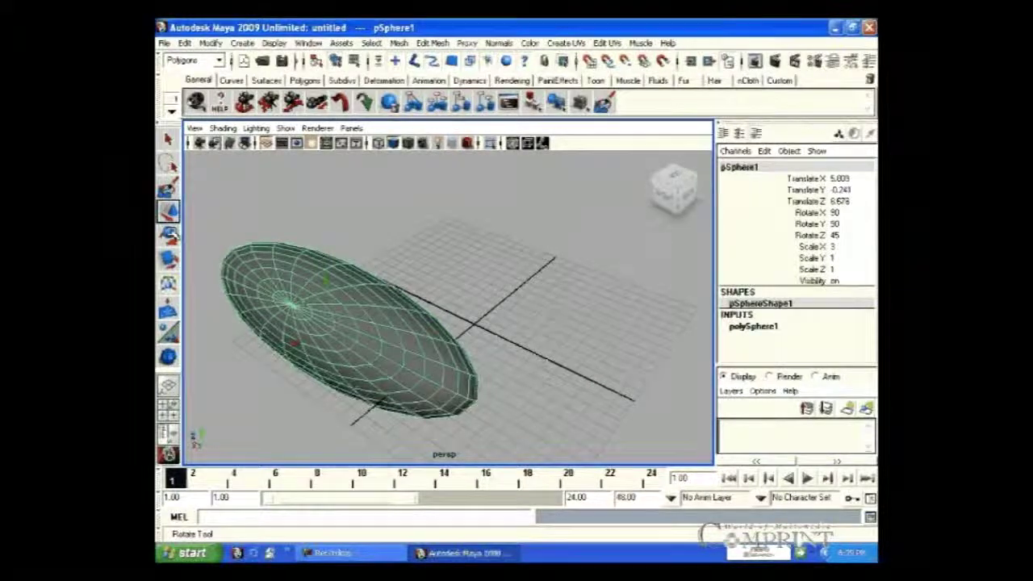
# Turn the sphere around several axes with the Rotate tool to about Rotate X 119, Y 76 and Z 141
pyautogui.click(169, 234)
pyautogui.moveTo(315, 270); pyautogui.dragTo(353, 263)
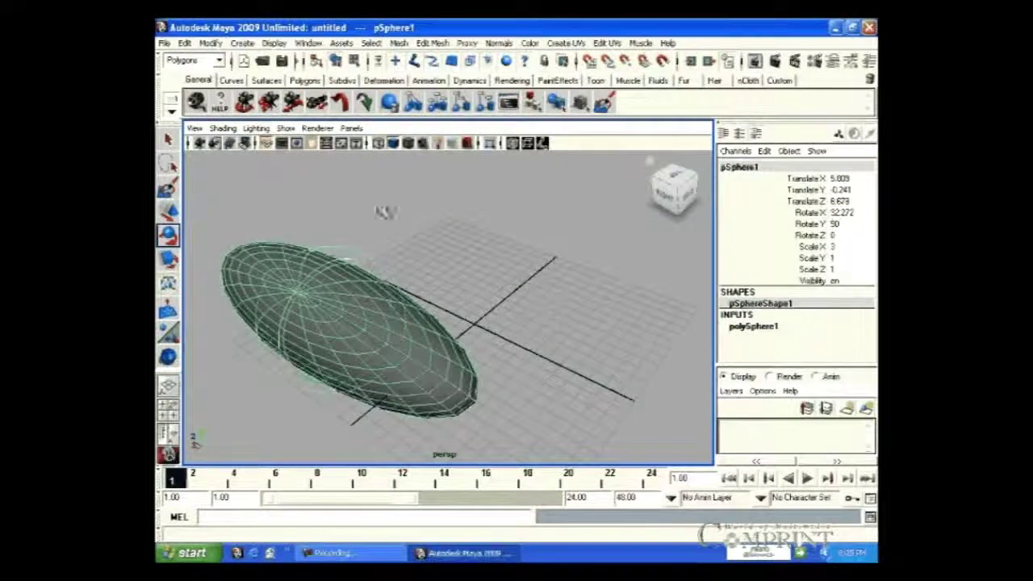
pyautogui.moveTo(312, 277); pyautogui.dragTo(374, 310)
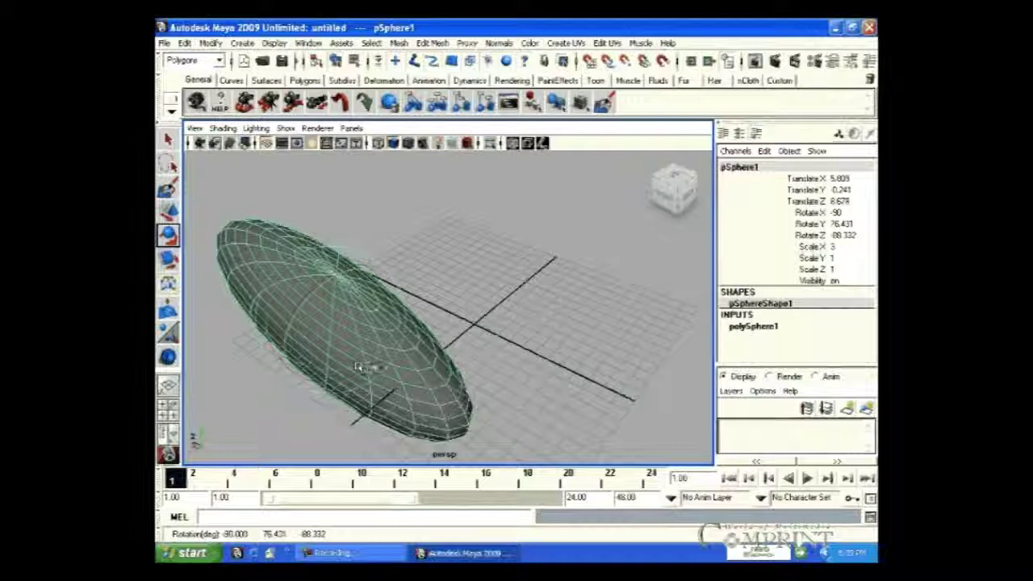
pyautogui.moveTo(366, 368); pyautogui.dragTo(374, 277)
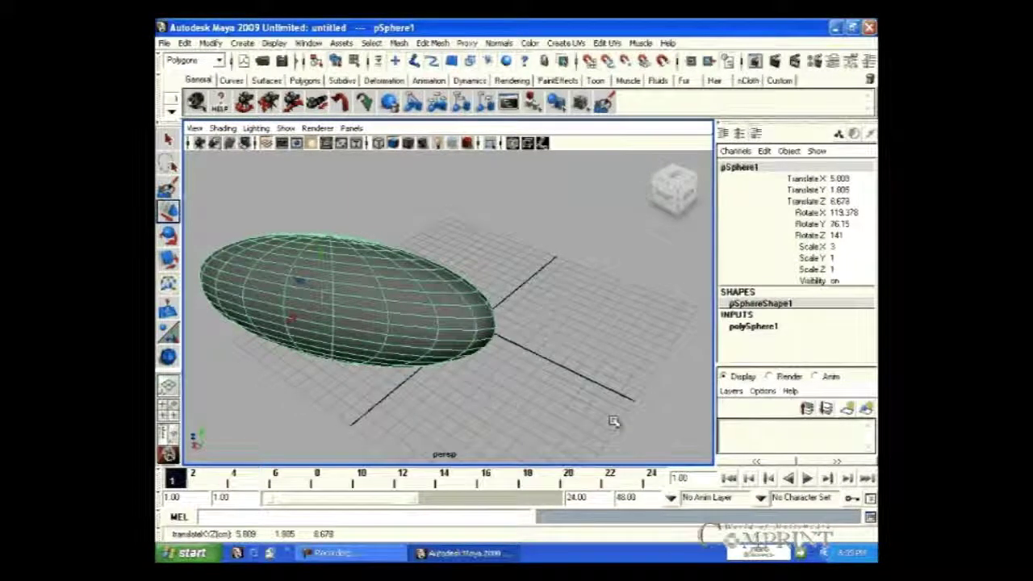
# Move the sphere freely to about Translate X -1.08, Y 0.13, Z 1.79 and rotate it to about X -113, Y -4.6, Z -11
pyautogui.moveTo(613, 421); pyautogui.dragTo(597, 284, button='middle')
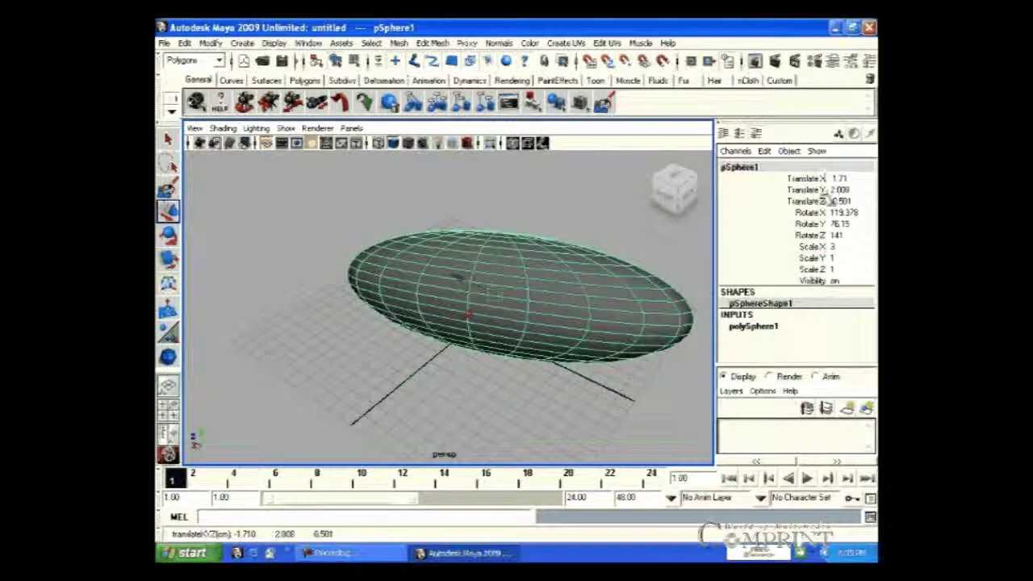
pyautogui.moveTo(820, 178); pyautogui.dragTo(822, 210)
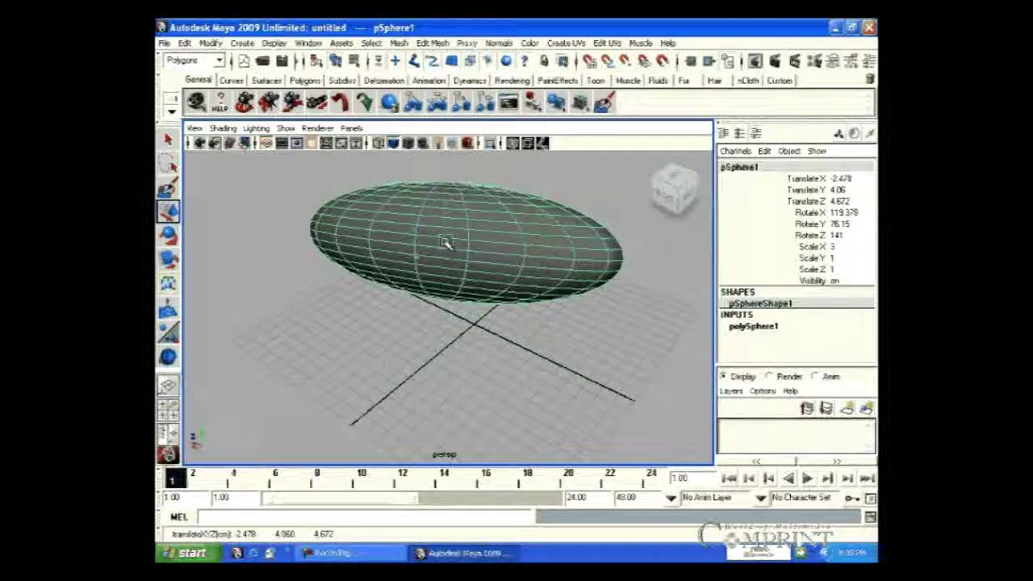
pyautogui.moveTo(448, 250); pyautogui.dragTo(203, 236, button='middle')
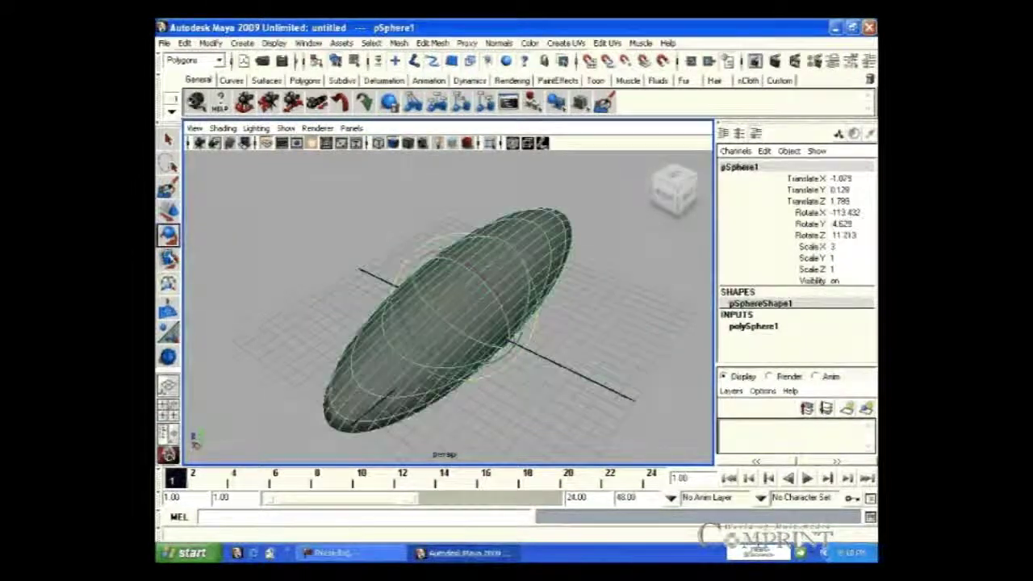
# Resize the sphere along its individual axes with the Scale tool to about Scale X 0.95, Y 0.81 and Z 0.63
pyautogui.click(170, 259)
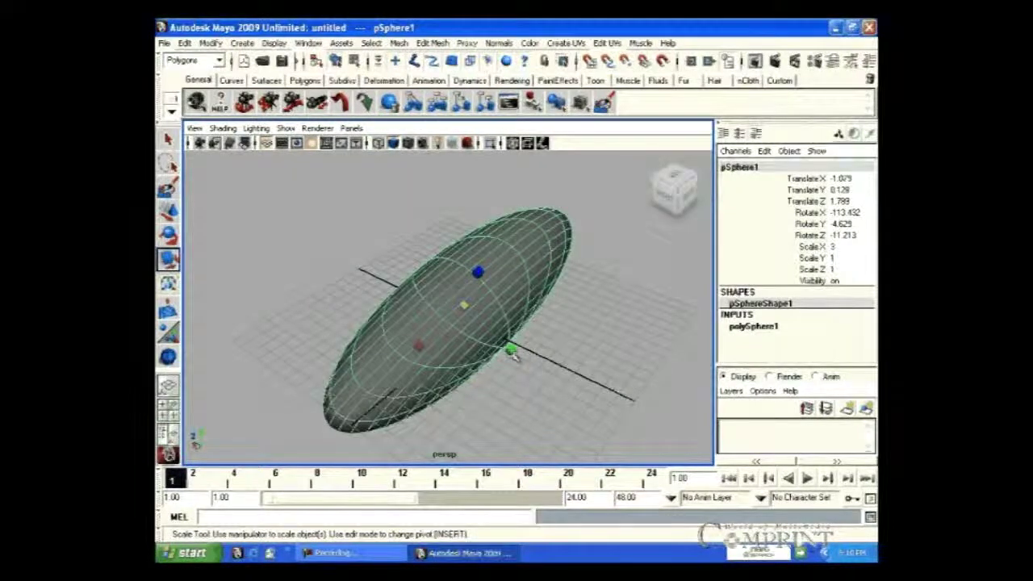
pyautogui.moveTo(533, 362)
pyautogui.mouseDown()
pyautogui.moveTo(548, 382)
pyautogui.moveTo(530, 364)
pyautogui.mouseUp()
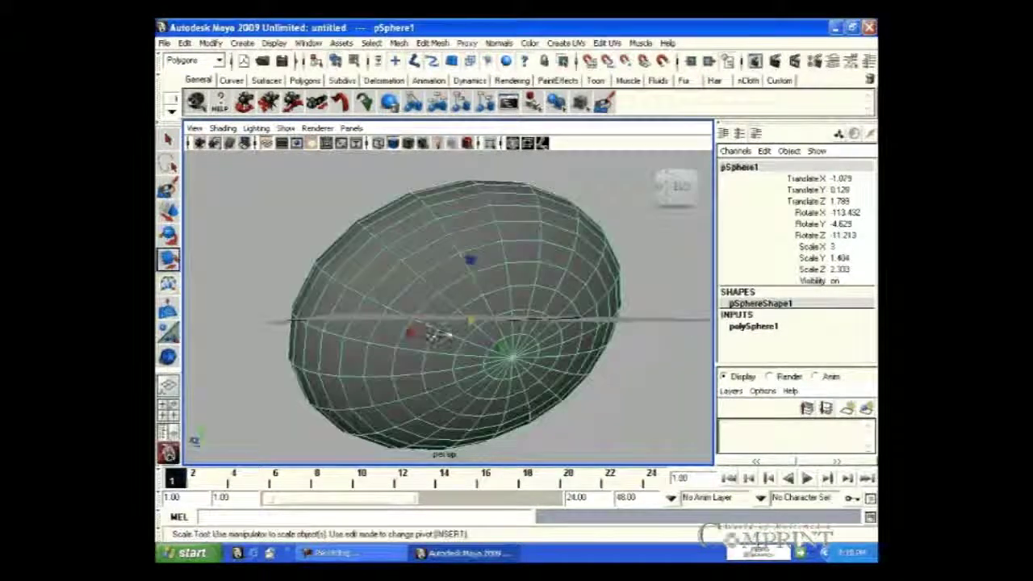
pyautogui.moveTo(420, 331); pyautogui.dragTo(514, 295)
pyautogui.moveTo(470, 261); pyautogui.dragTo(474, 340)
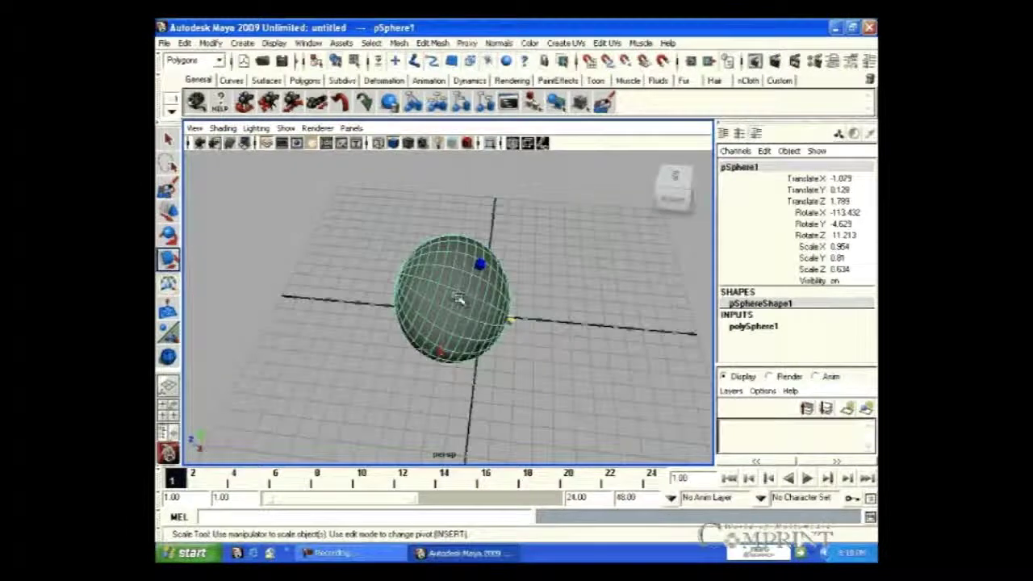
# Enlarge the sphere to about Scale X 1.4, Y 1.7 and Z 1.9, and deselect it
pyautogui.moveTo(459, 299); pyautogui.dragTo(520, 323)
pyautogui.moveTo(396, 279); pyautogui.dragTo(335, 277)
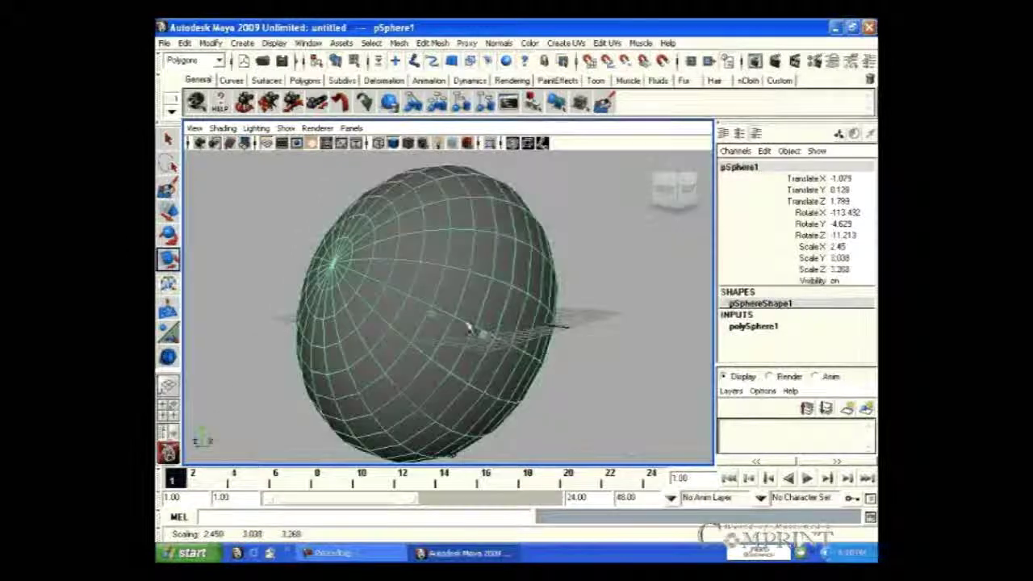
pyautogui.moveTo(468, 326); pyautogui.dragTo(333, 288)
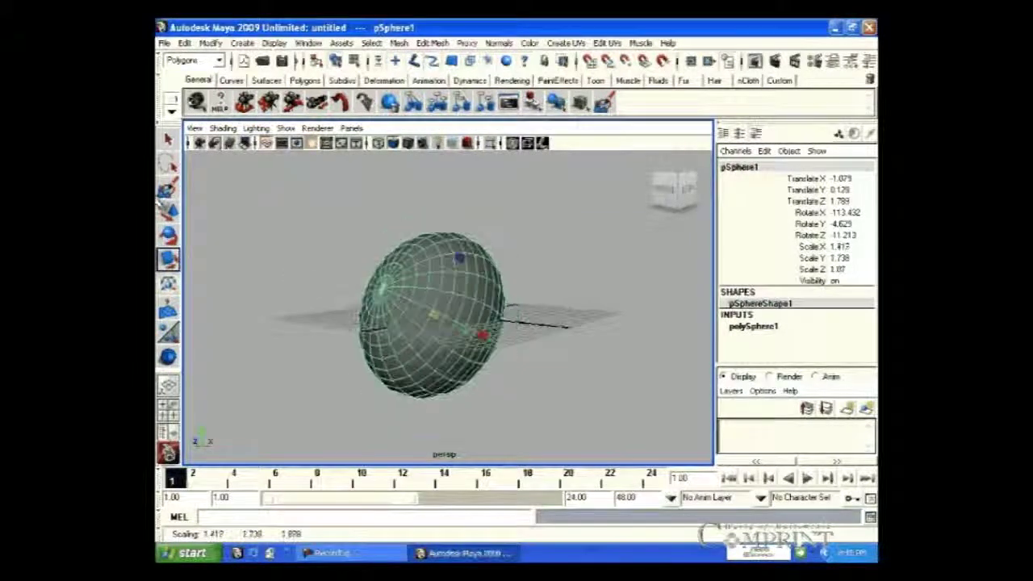
pyautogui.click(553, 253)
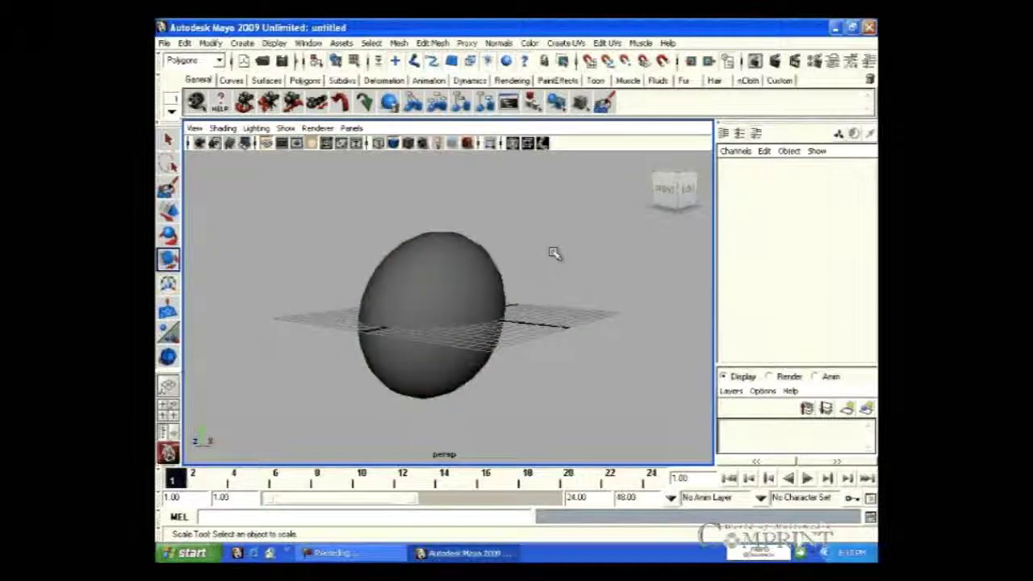